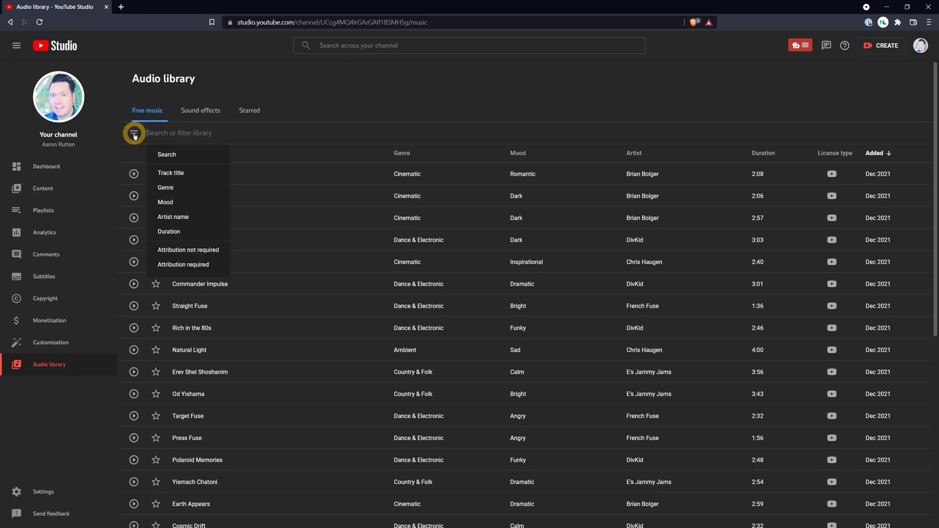
# Step: Preview Natural Light from YouTube's no-attribution tracks, then preview Emotional-mood stock music like PROSPECTIVE in Premiere
pyautogui.click(188, 251)
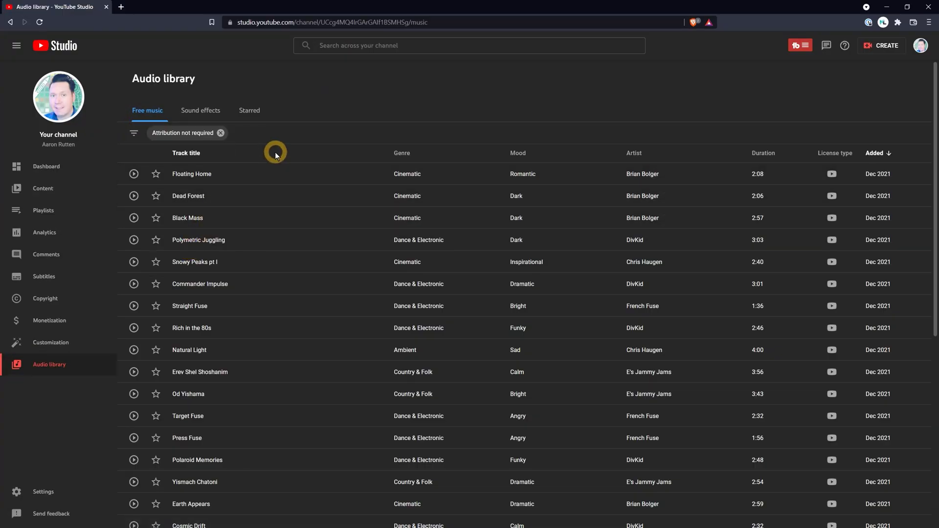
pyautogui.click(133, 350)
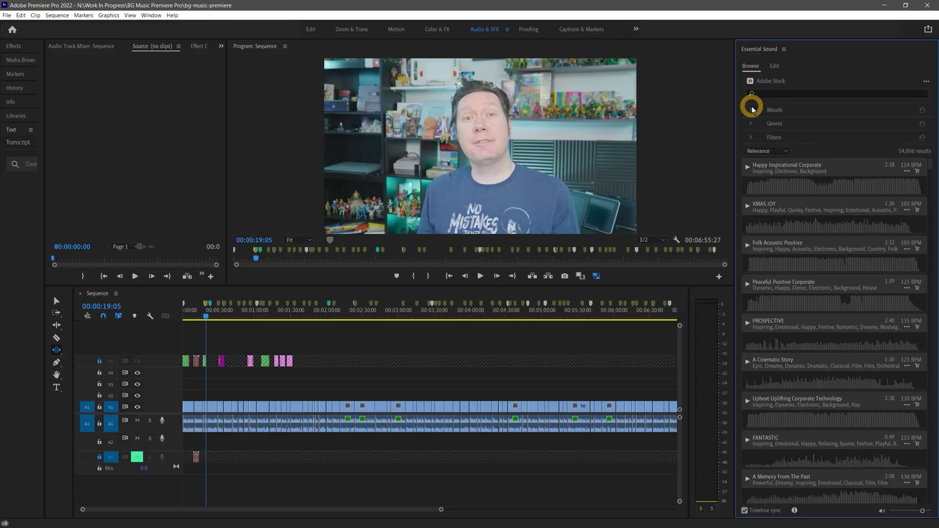
pyautogui.click(751, 109)
pyautogui.click(760, 177)
pyautogui.click(747, 371)
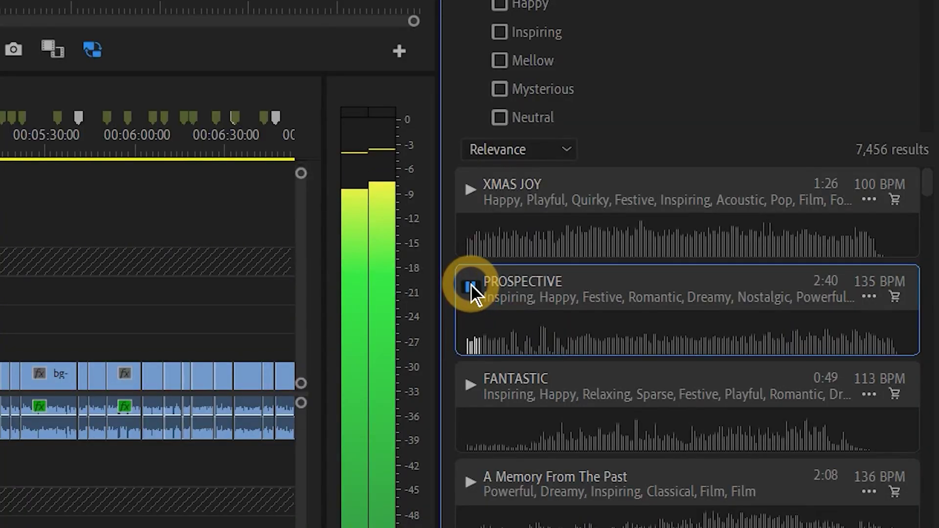
pyautogui.click(470, 285)
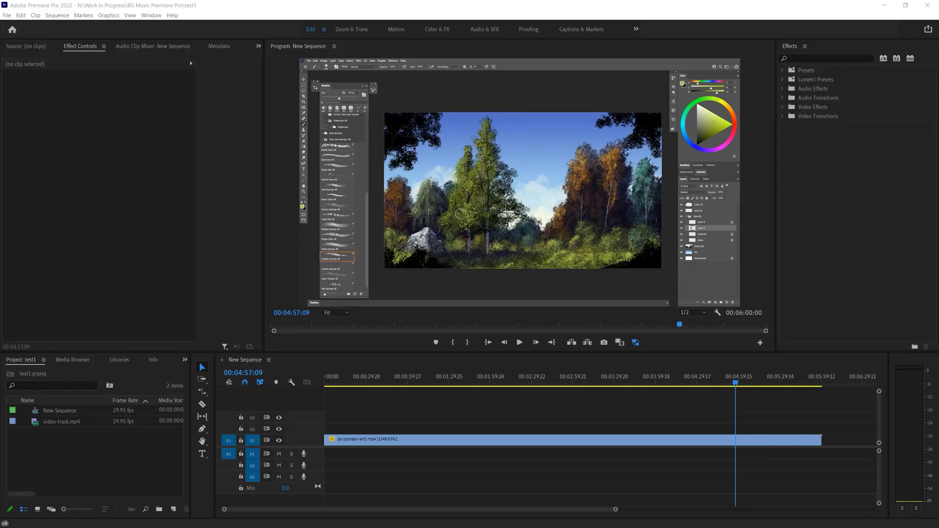
# Step: Import Bright_Idea.mp3 into a Music bin and place it on track A1 beneath the video clip
pyautogui.moveTo(604, 124); pyautogui.dragTo(79, 442)
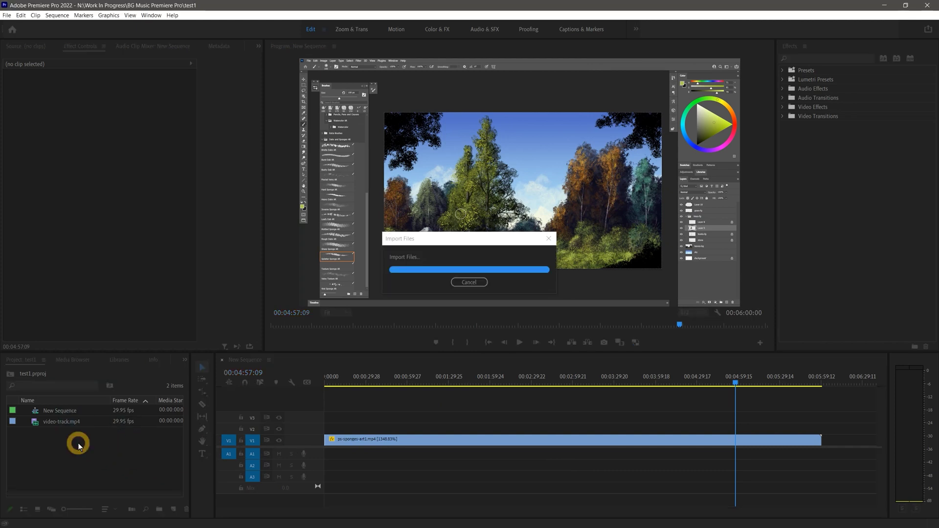
pyautogui.moveTo(229, 419); pyautogui.dragTo(328, 457)
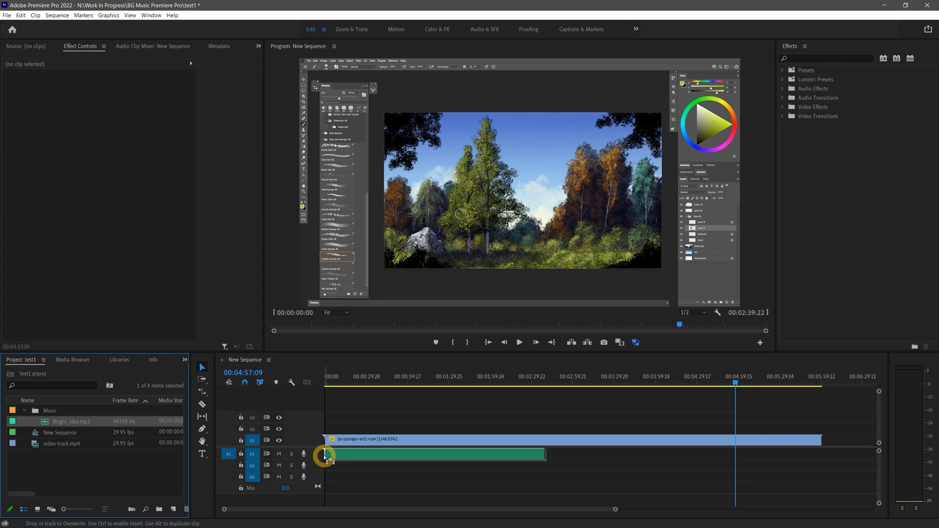
pyautogui.moveTo(328, 457); pyautogui.dragTo(326, 468)
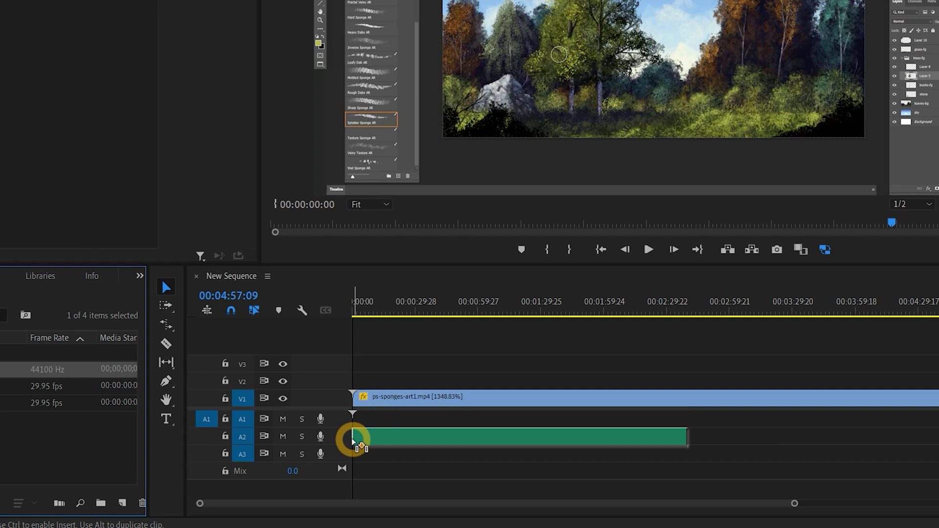
pyautogui.moveTo(353, 439); pyautogui.dragTo(335, 447)
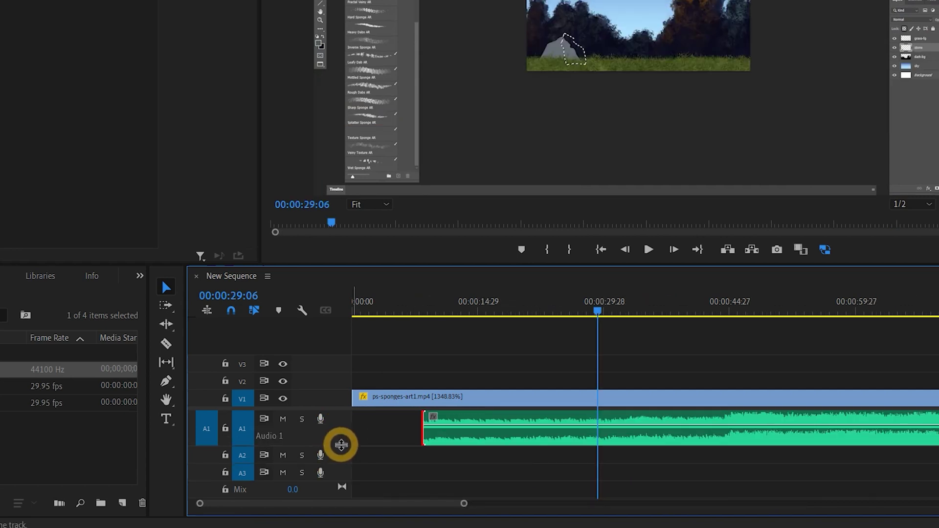
# Step: Make track A1 taller to show the music waveform, then scroll to check the clip's end
pyautogui.moveTo(340, 446); pyautogui.dragTo(339, 462)
pyautogui.scroll(-3, 477, 508)
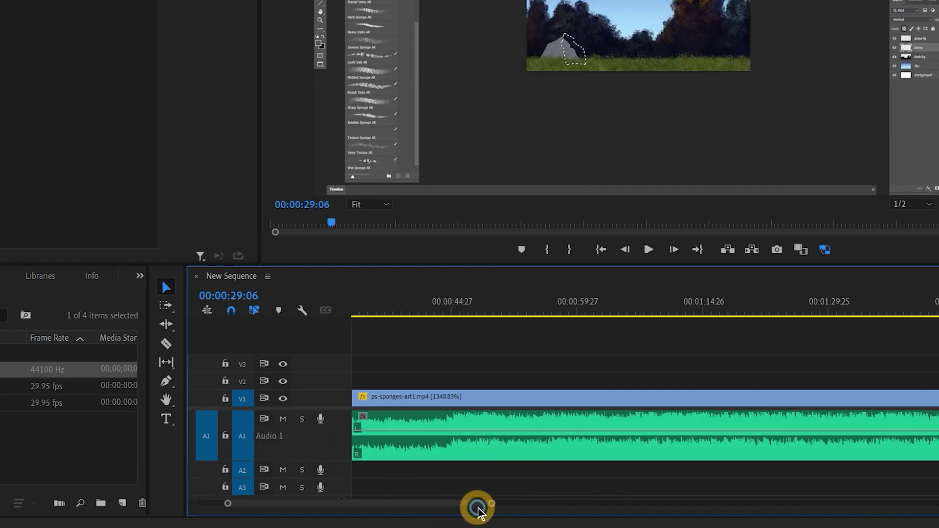
pyautogui.moveTo(478, 509); pyautogui.dragTo(541, 509)
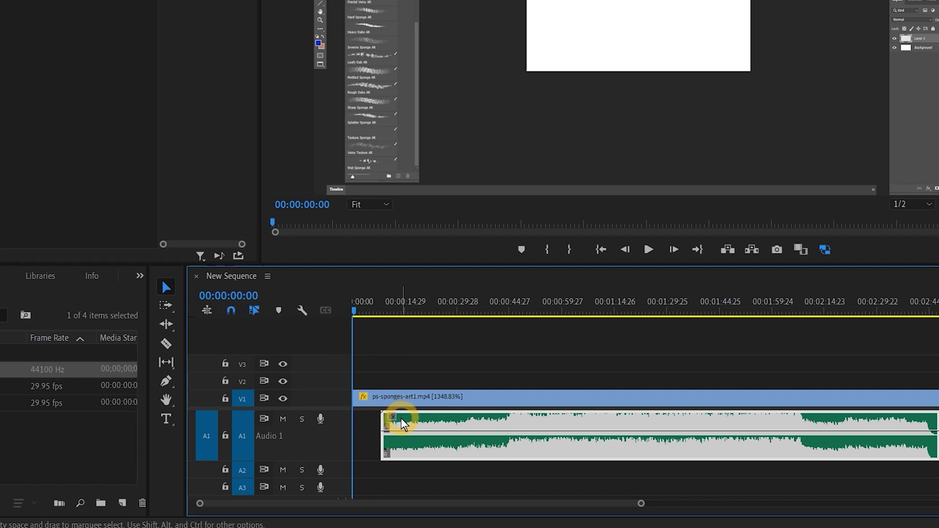
# Step: Move the music clip to 00:00 and zoom the timeline in to frame level at the start
pyautogui.click(165, 287)
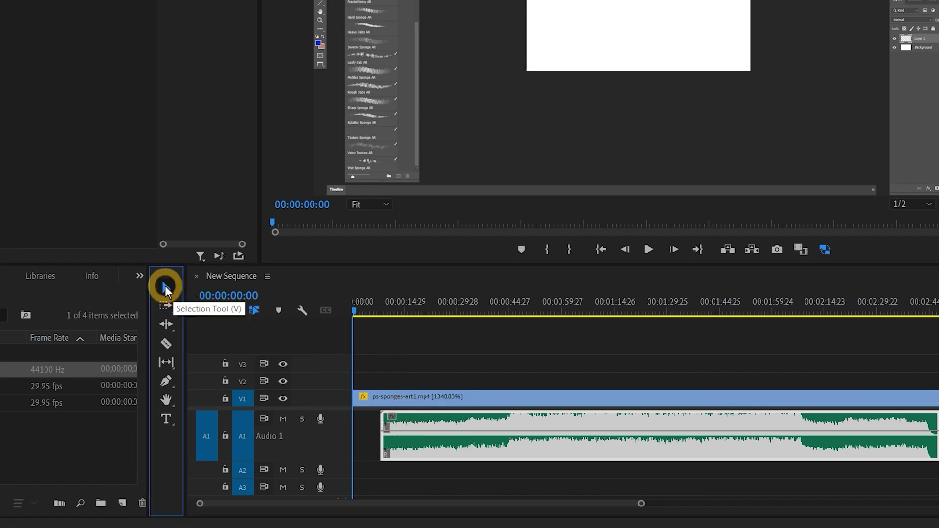
pyautogui.moveTo(409, 417); pyautogui.dragTo(375, 421)
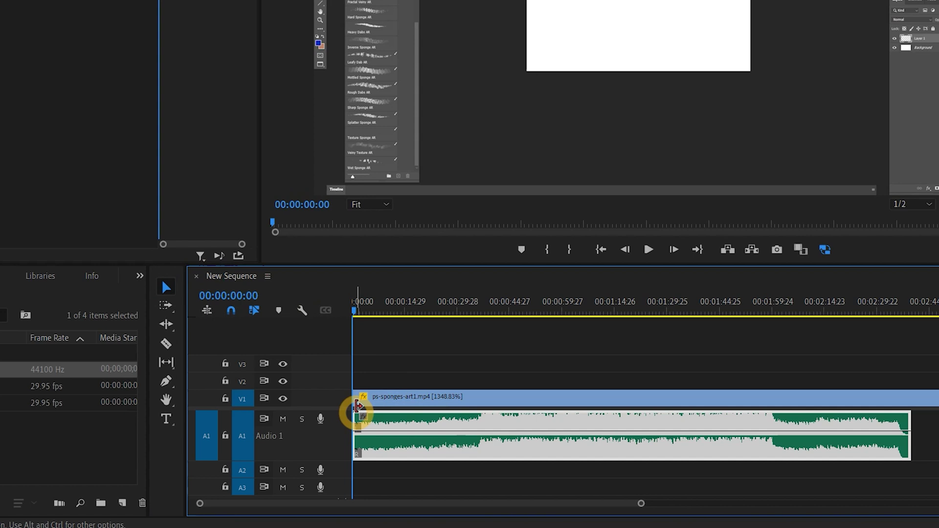
pyautogui.click(353, 311)
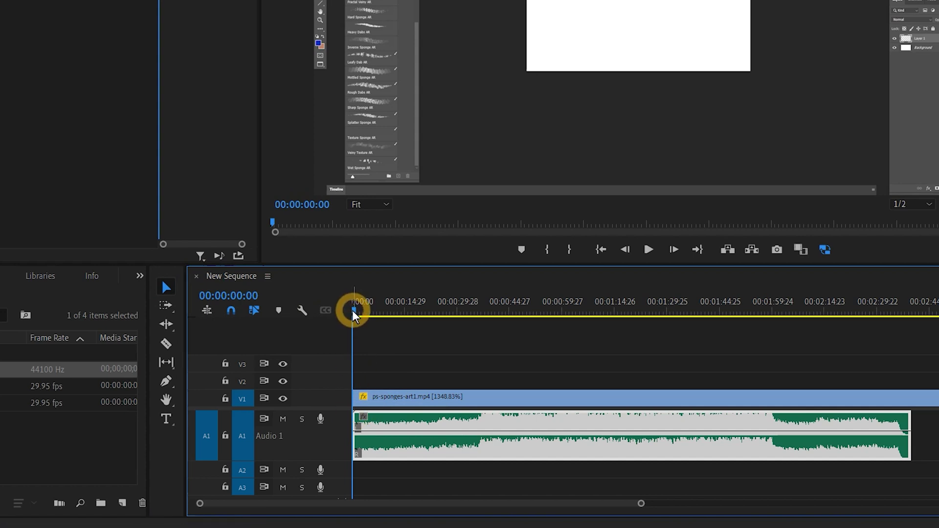
pyautogui.press('=')
pyautogui.press('=')
pyautogui.press('=')
pyautogui.press('=')
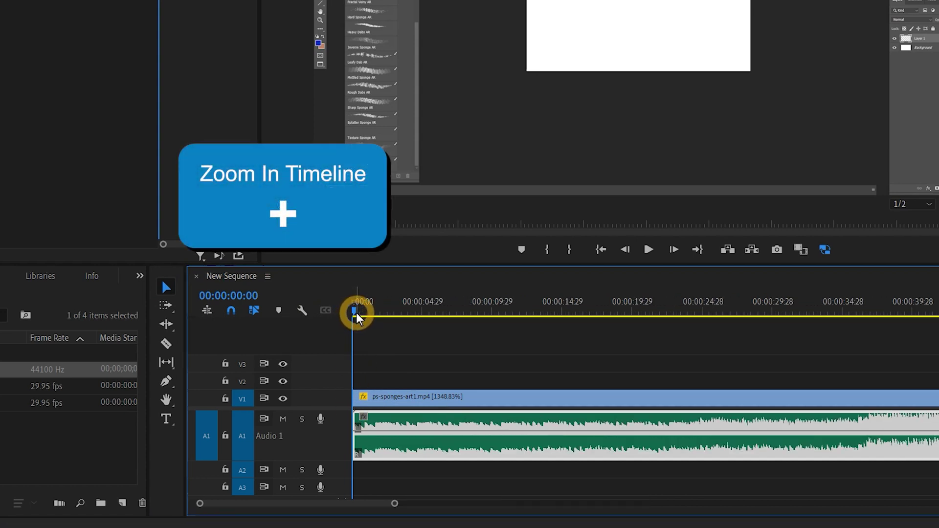
pyautogui.press('=')
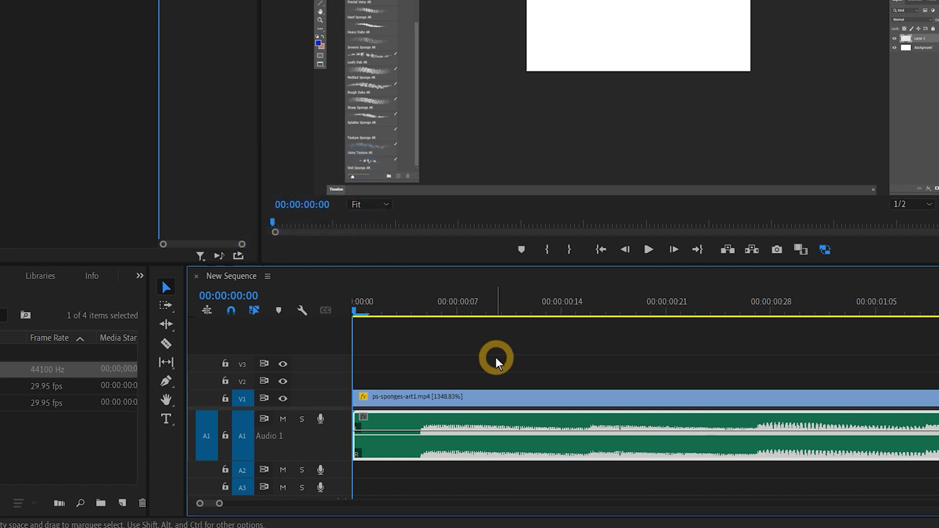
pyautogui.click(439, 371)
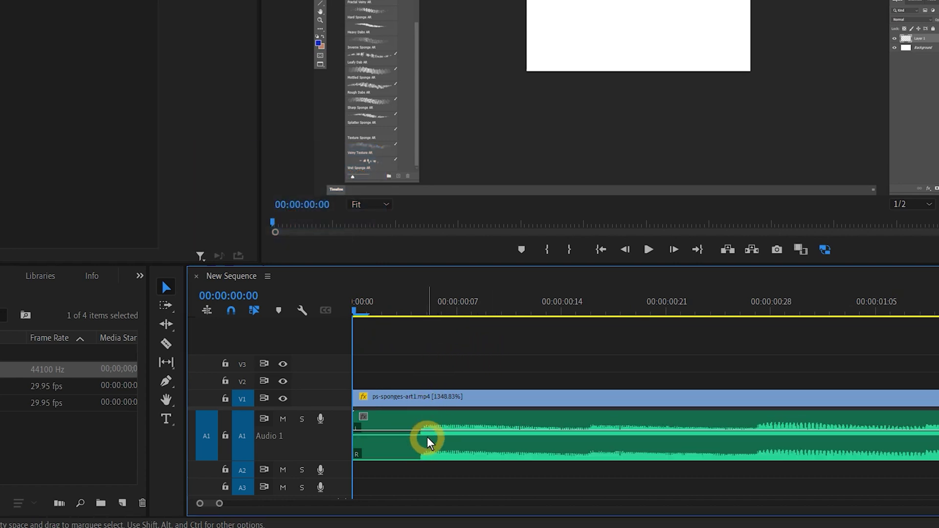
pyautogui.moveTo(221, 503)
pyautogui.mouseDown()
pyautogui.moveTo(352, 505)
pyautogui.moveTo(239, 504)
pyautogui.mouseUp()
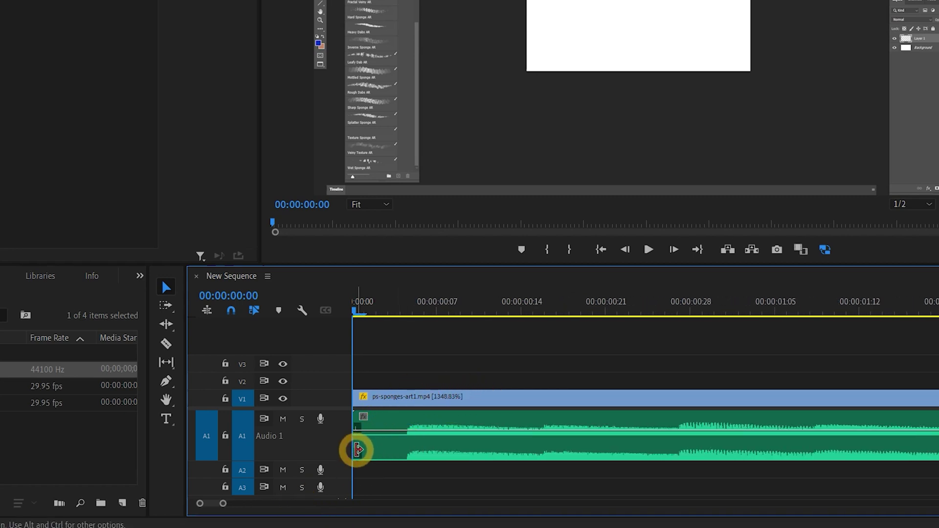
# Step: Cut the music clip with the Razor Tool a few frames after the sequence start
pyautogui.click(167, 344)
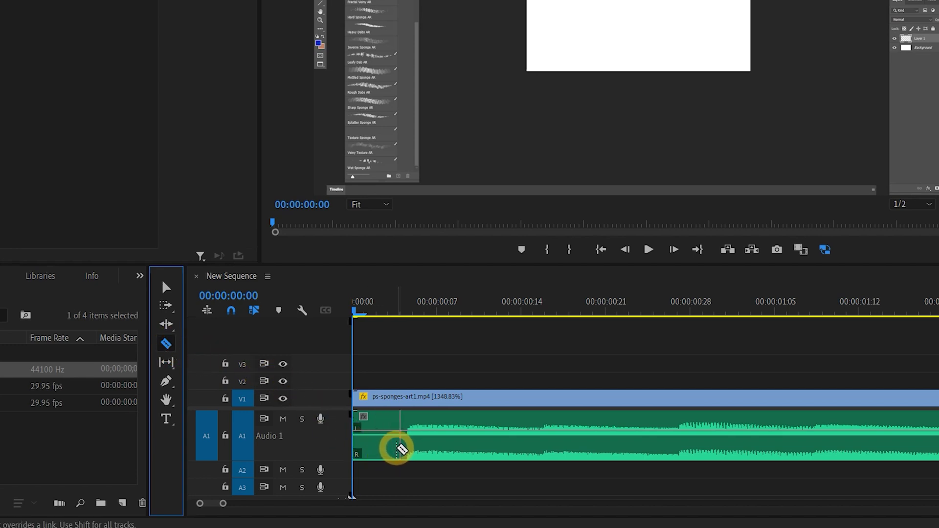
pyautogui.click(400, 447)
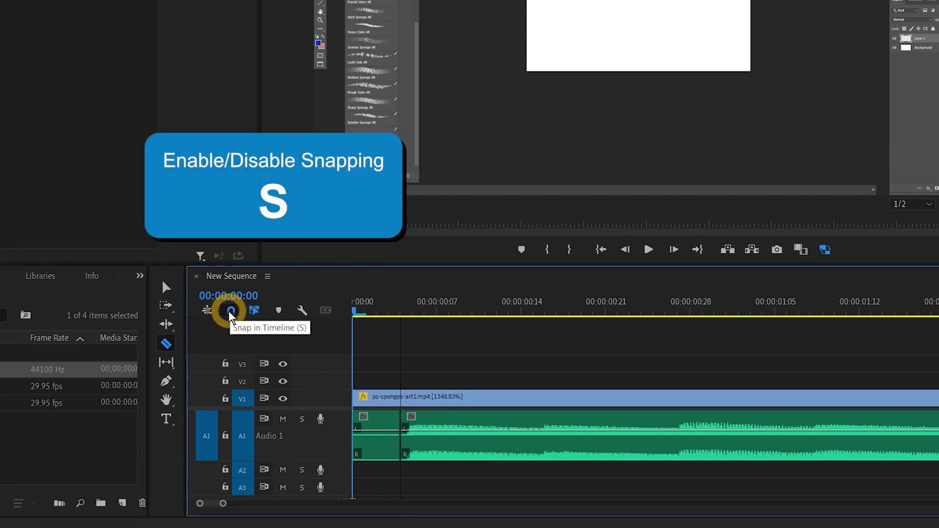
pyautogui.click(166, 287)
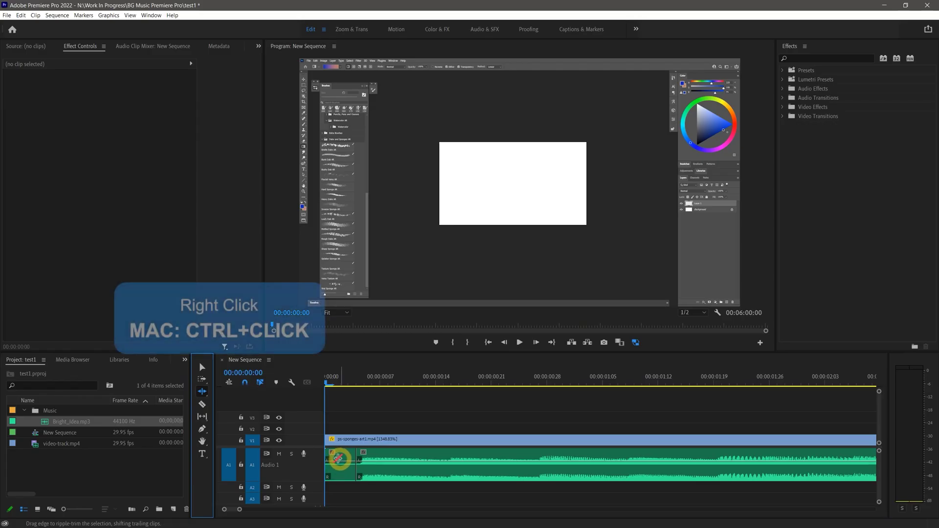
# Step: Ripple Delete the short opening music piece, then check which commands the Delete key triggers
pyautogui.rightClick(373, 430)
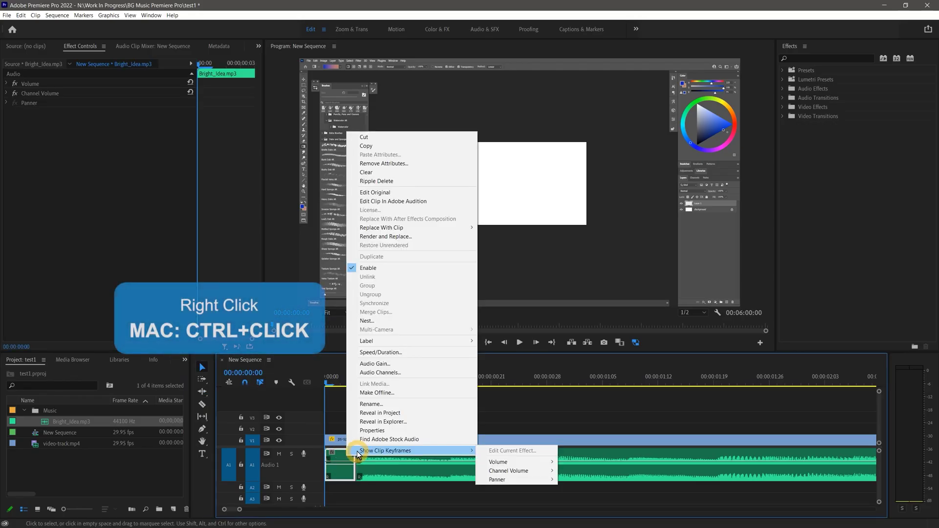
pyautogui.click(388, 182)
pyautogui.hotkey('ctrl', 'alt', 'k')
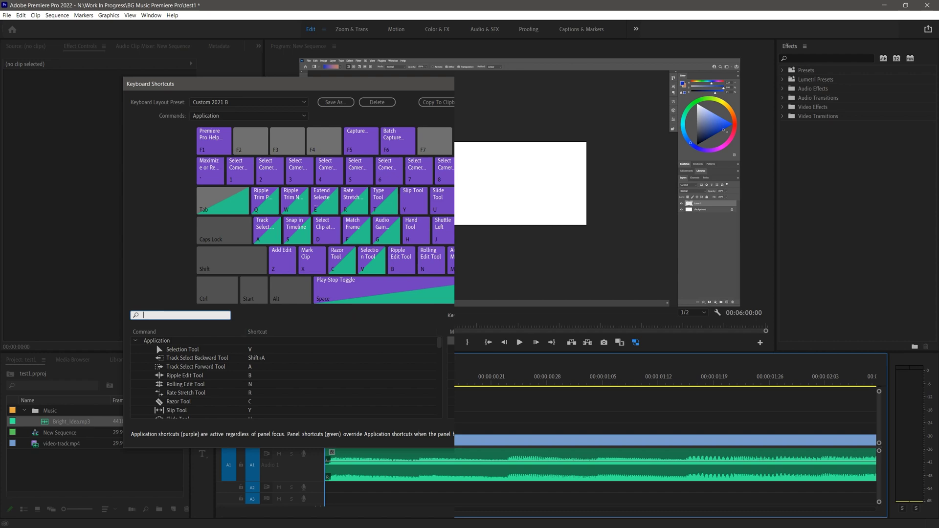
pyautogui.click(670, 205)
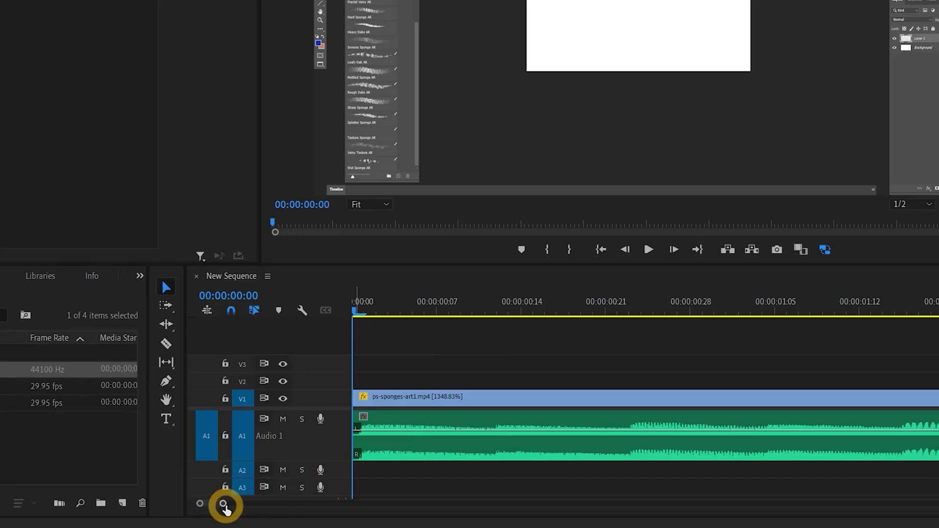
# Step: Zoom out to the whole sequence, play the music back, and open the narrated sequence
pyautogui.moveTo(225, 504); pyautogui.dragTo(828, 486)
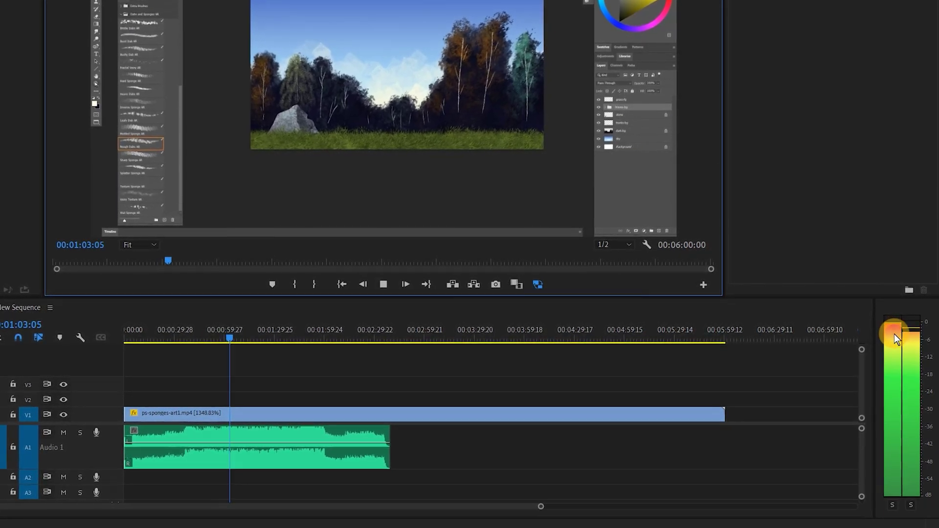
pyautogui.click(304, 442)
pyautogui.click(301, 442)
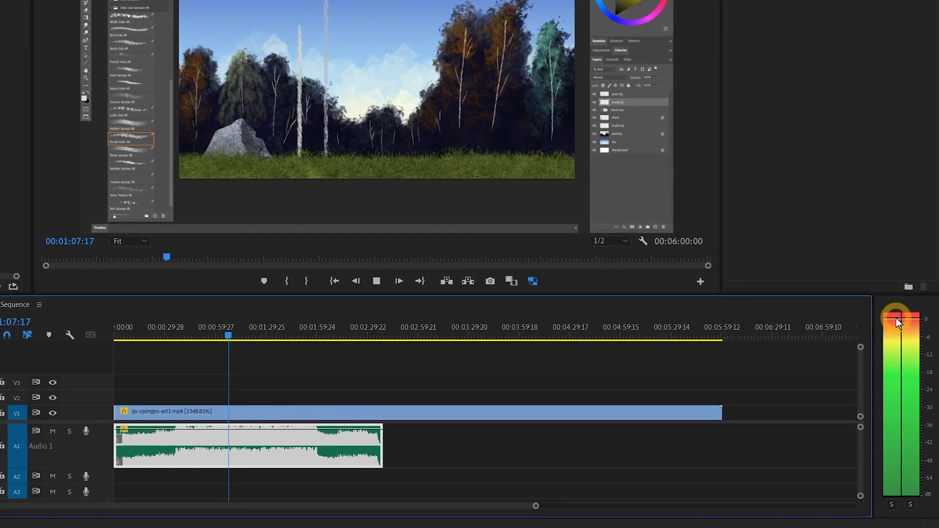
pyautogui.click(274, 434)
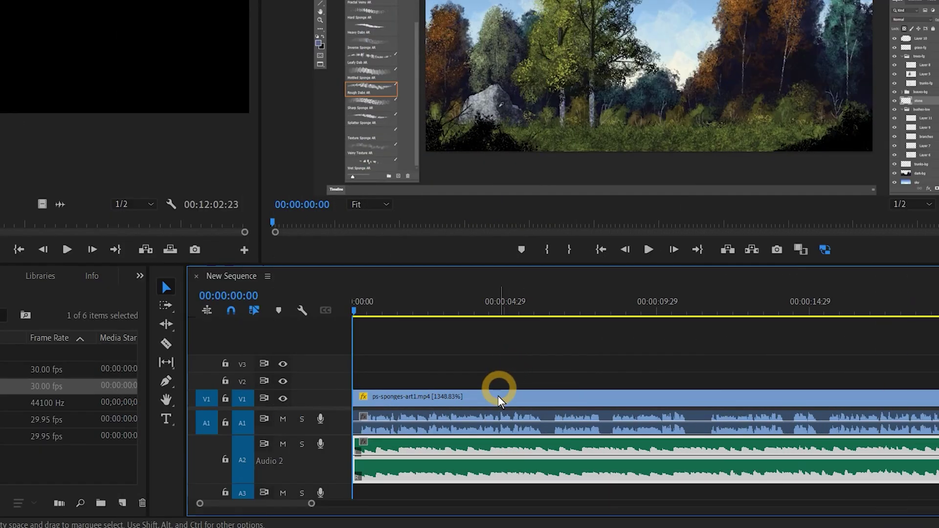
# Step: Pull the music clip's volume rubber band down, then lower Audio 2 further in the Audio Clip Mixer
pyautogui.click(501, 421)
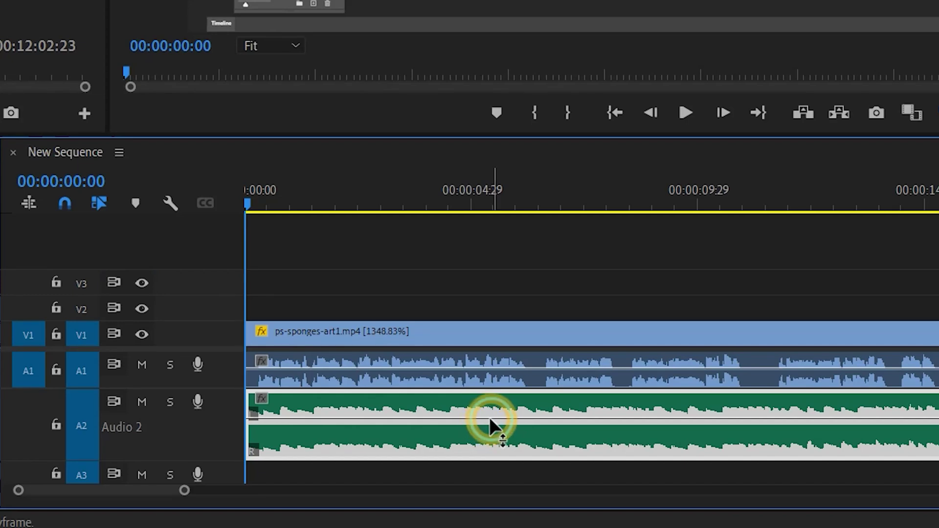
pyautogui.moveTo(490, 418); pyautogui.dragTo(489, 433)
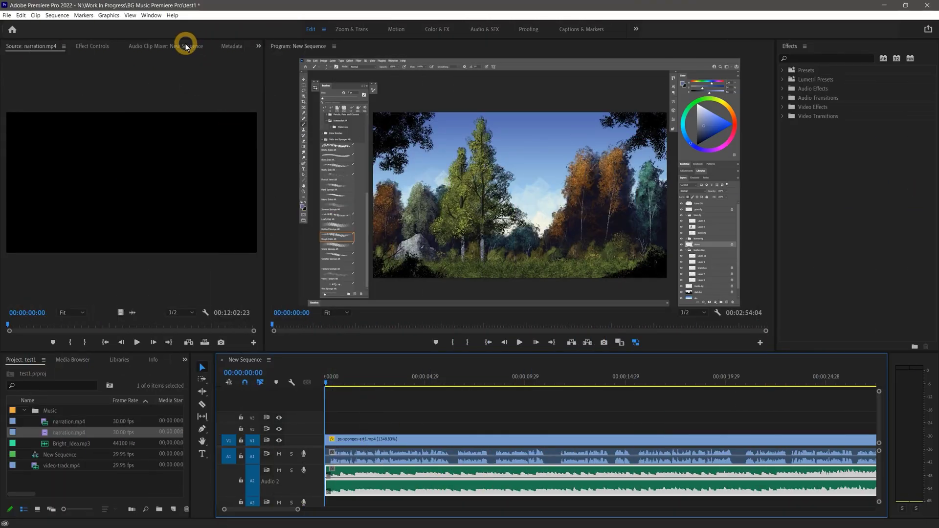
pyautogui.click(185, 43)
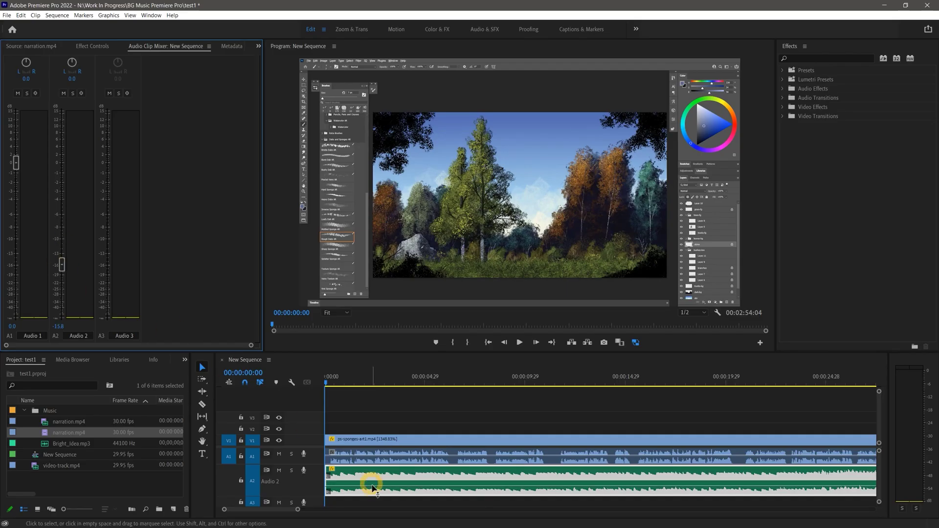
pyautogui.moveTo(372, 488); pyautogui.dragTo(371, 485)
pyautogui.click(62, 185)
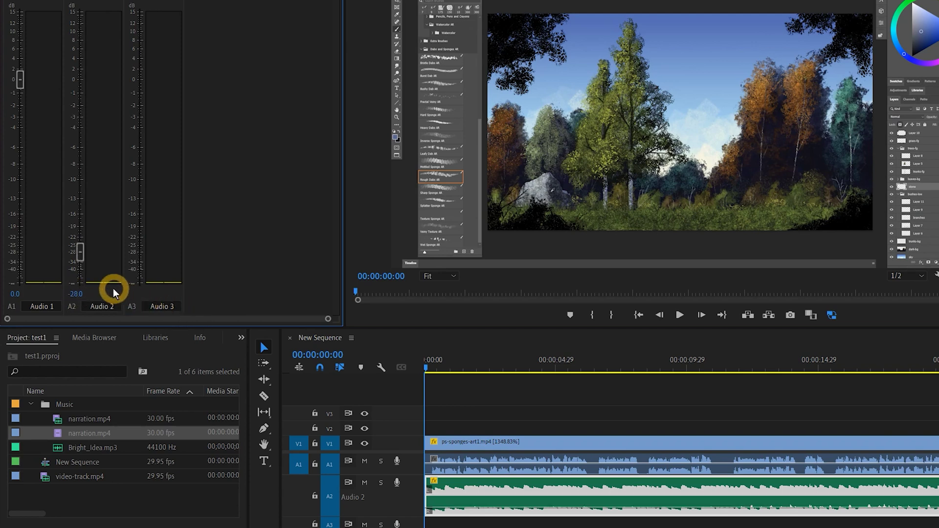
pyautogui.moveTo(85, 323); pyautogui.dragTo(61, 326)
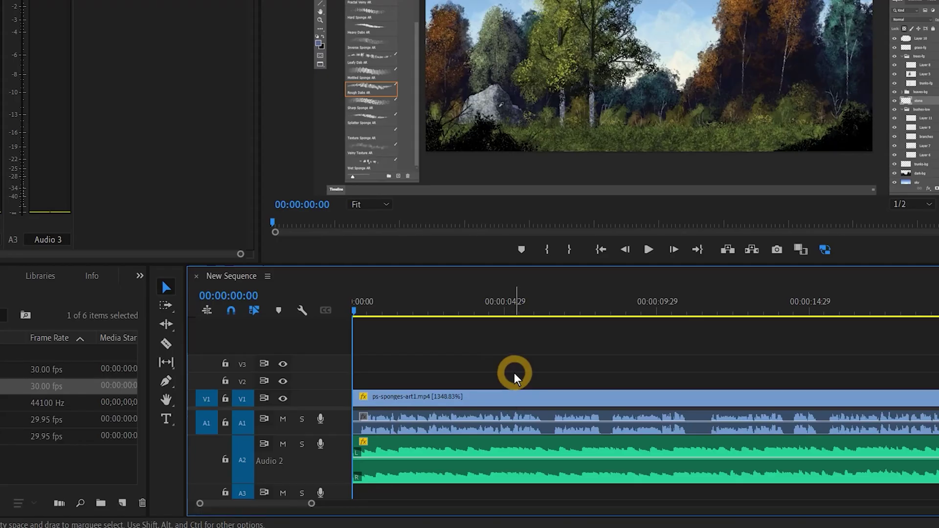
# Step: Open Essential Sound and tag the narration clip as Dialogue, auto-matched to -23.00 LUFS
pyautogui.click(503, 420)
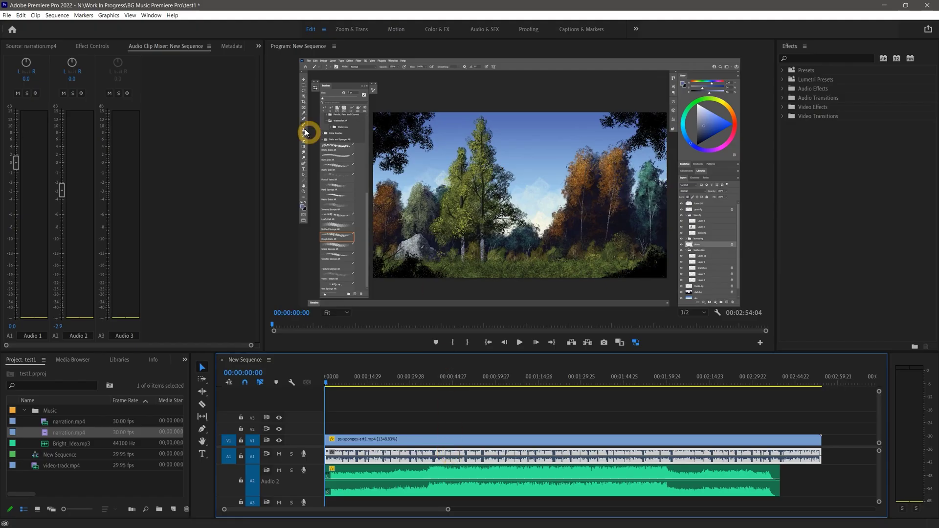
pyautogui.click(151, 15)
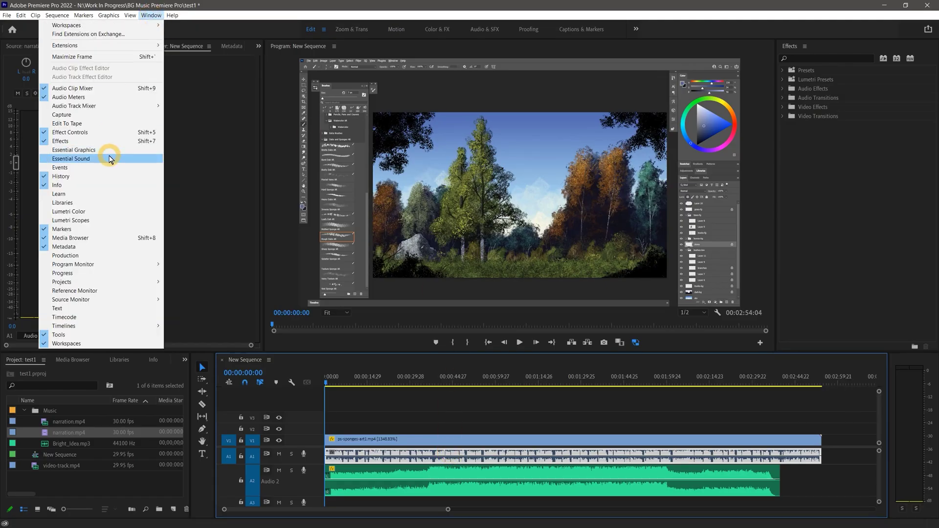
pyautogui.click(109, 159)
pyautogui.click(867, 148)
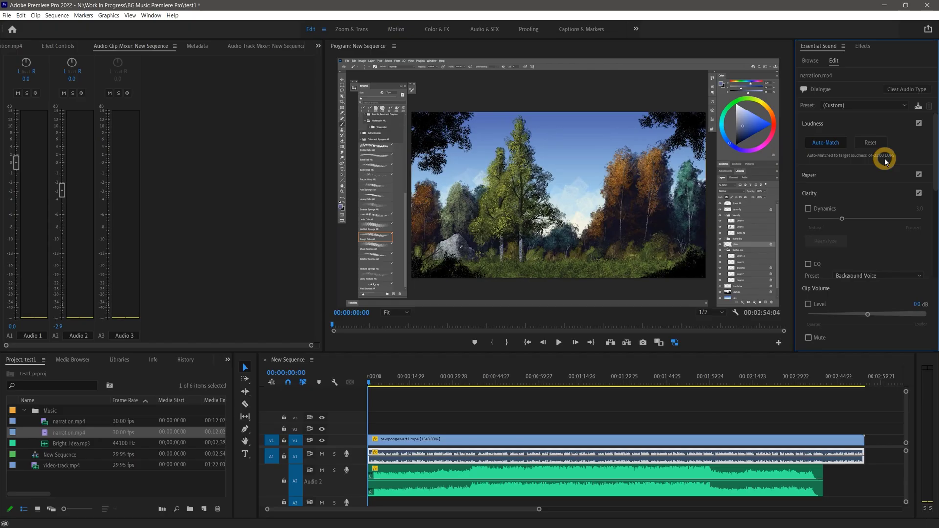
# Step: Tag Bright_Idea as Music, auto-match it to -25.00 LUFS, and enable its Clip Volume Level
pyautogui.click(630, 469)
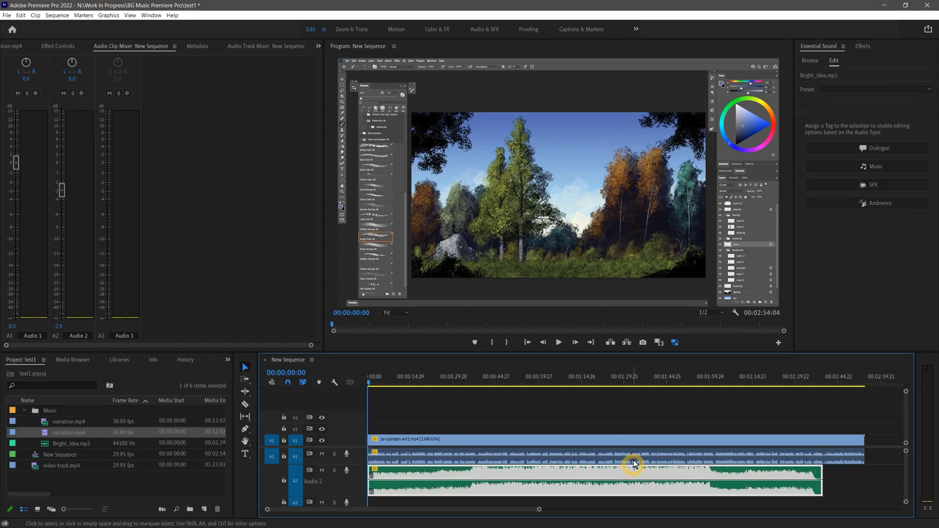
pyautogui.click(869, 167)
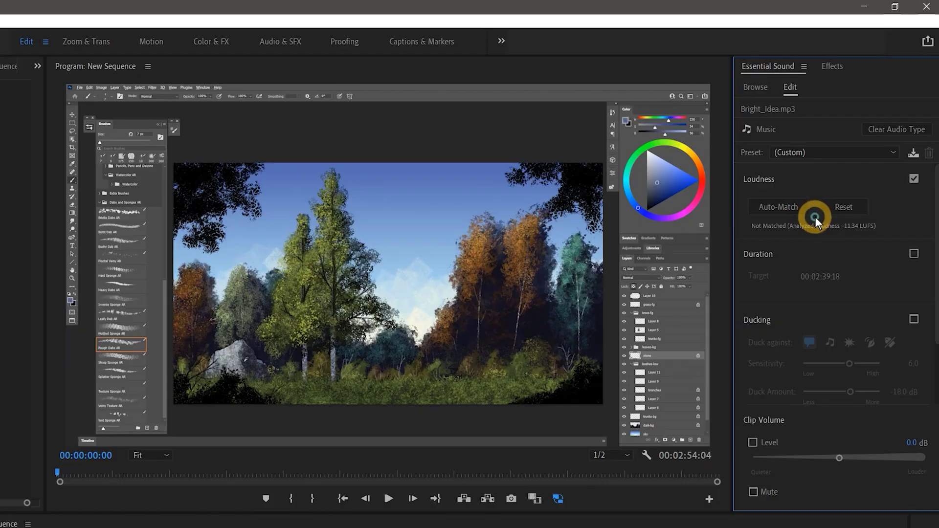
pyautogui.click(842, 144)
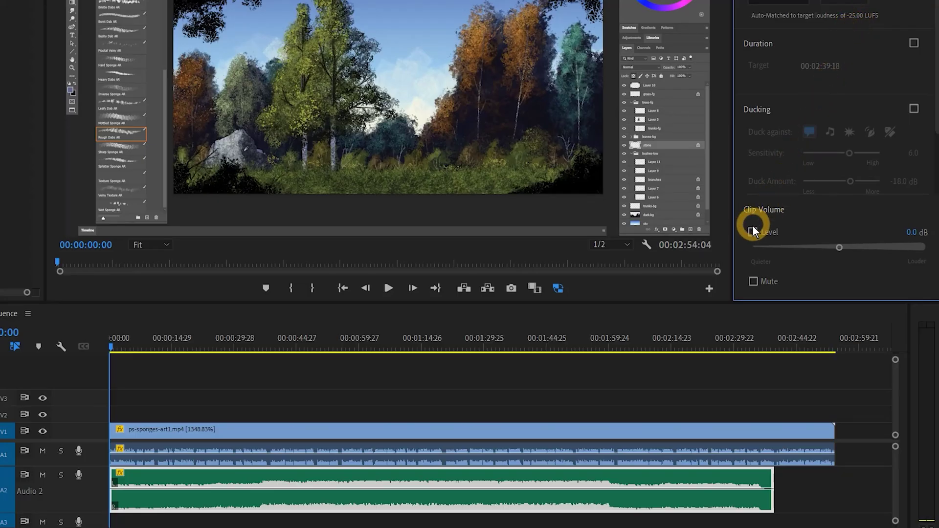
pyautogui.click(752, 232)
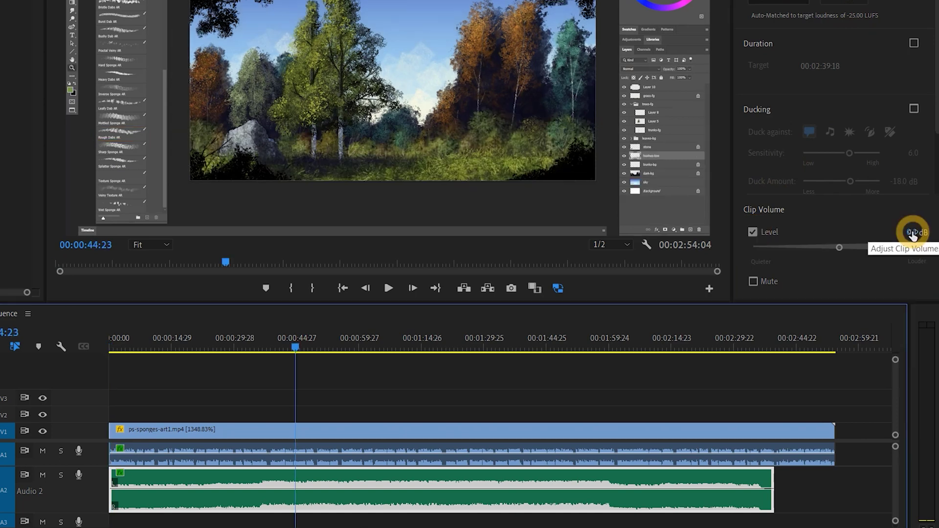
pyautogui.click(910, 232)
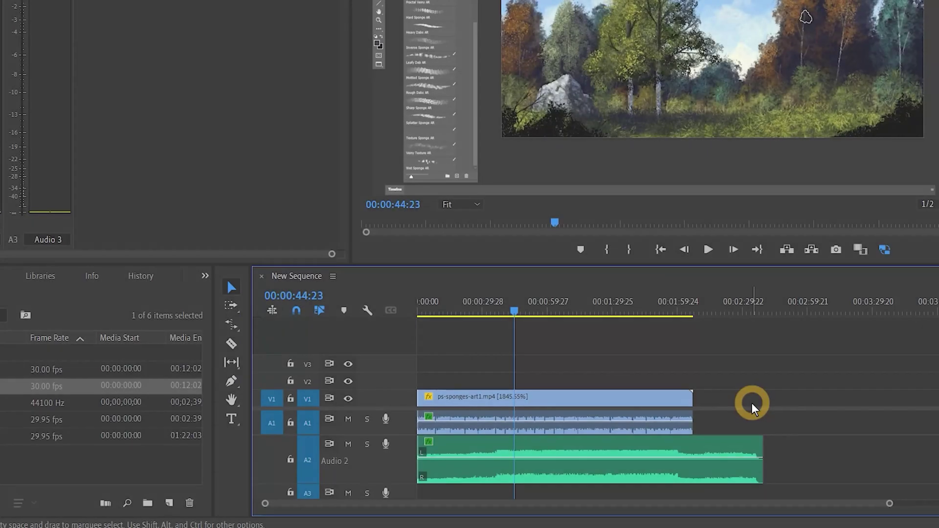
# Step: Cut the Bright_Idea music clip near its end and delete the short end piece
pyautogui.click(717, 451)
pyautogui.click(230, 342)
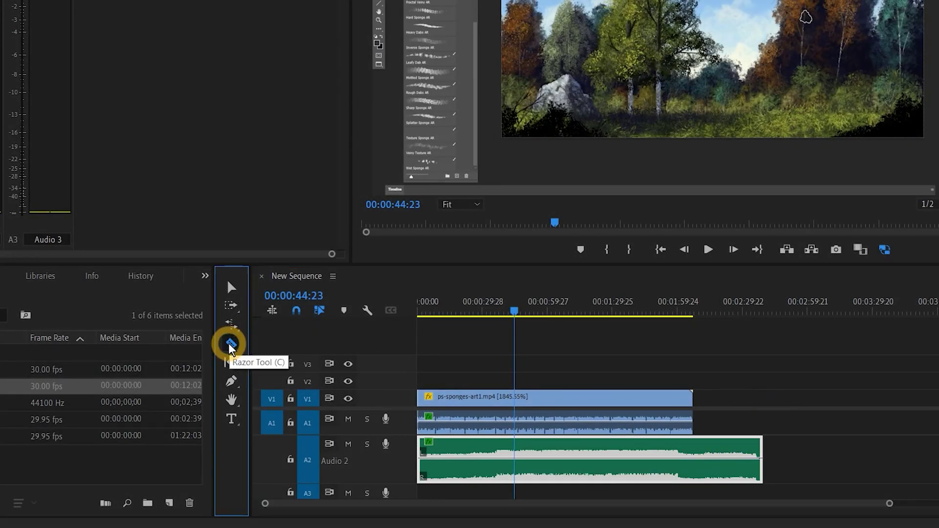
pyautogui.click(691, 462)
pyautogui.press('v')
pyautogui.rightClick(730, 454)
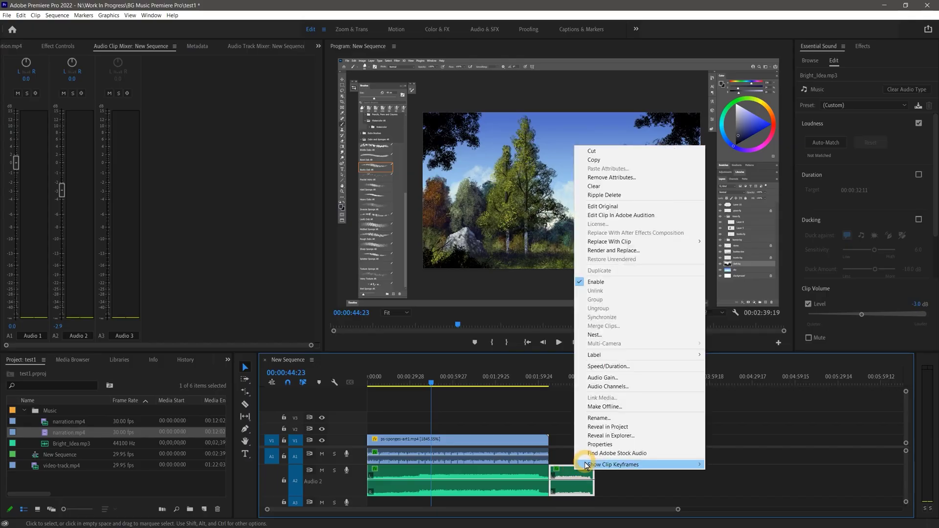
pyautogui.click(604, 194)
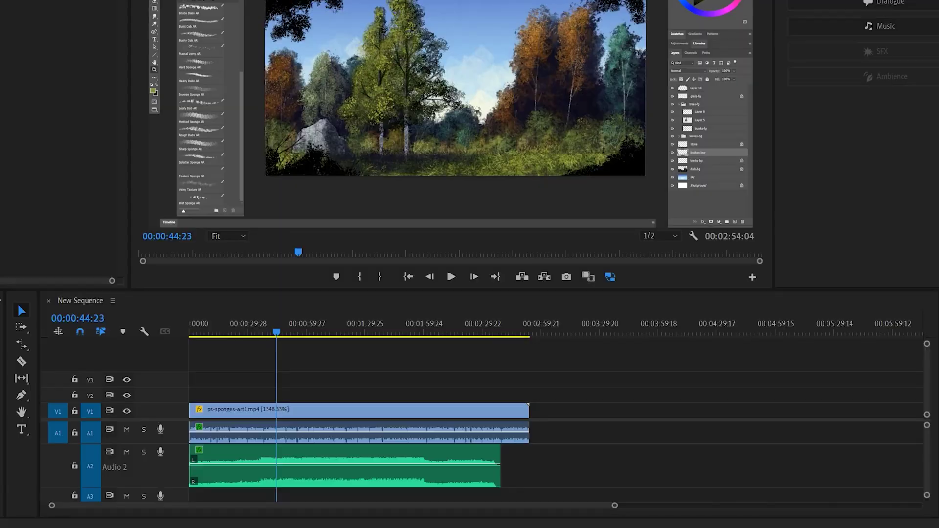
# Step: Place Church_of_8_Wheels.mp3 on Audio 2 right after the first music clip
pyautogui.moveTo(523, 128); pyautogui.dragTo(506, 466)
pyautogui.click(567, 452)
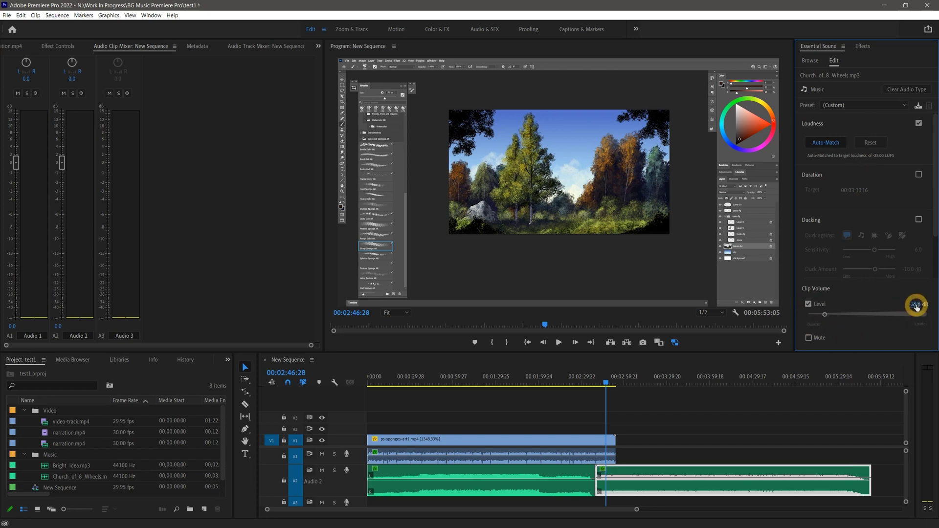
pyautogui.click(644, 446)
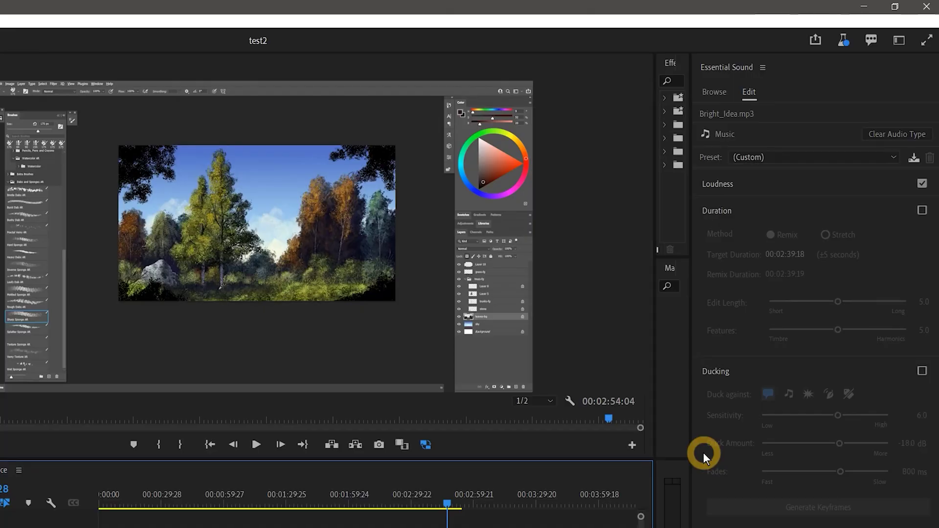
# Step: Remix Bright_Idea.mp3 to a target duration of about 00:02:57:18, matching the video's length
pyautogui.click(921, 210)
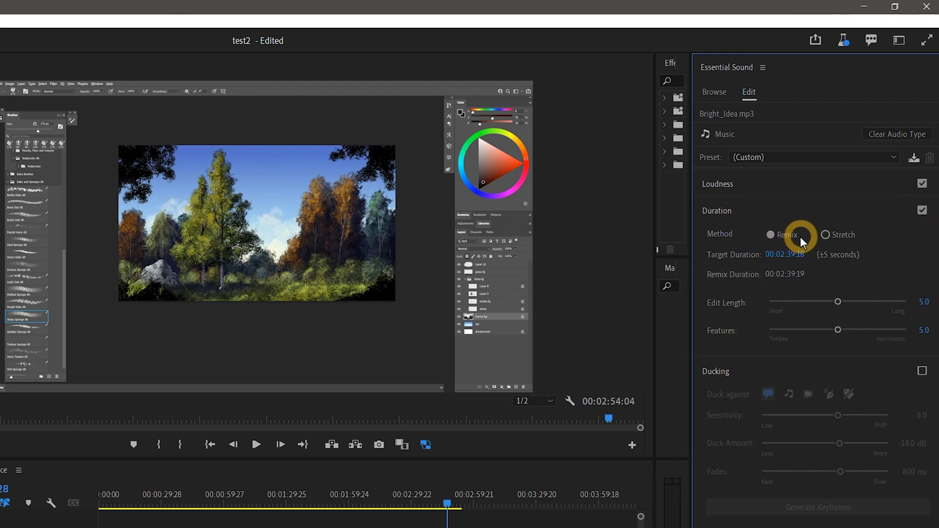
pyautogui.click(783, 255)
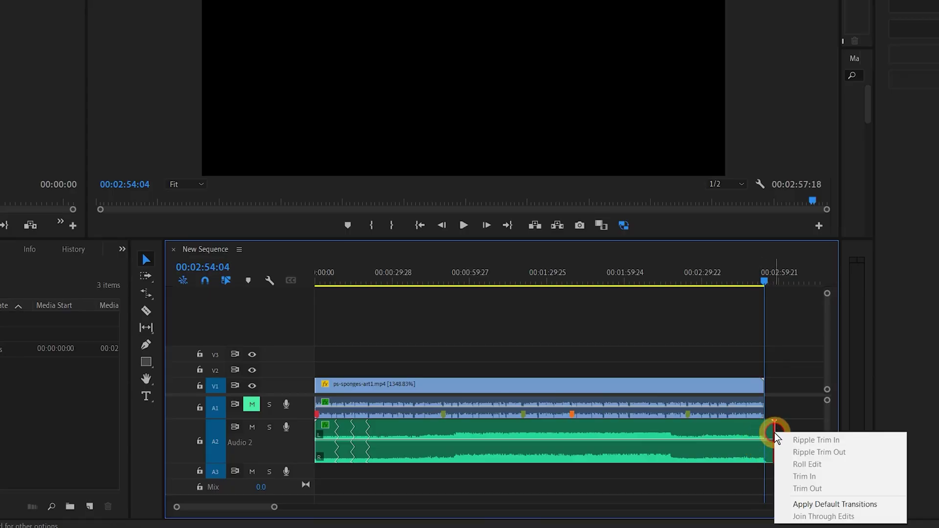
# Step: Add the default Constant Power crossfade to the music's end and trim the clip near the video's end
pyautogui.click(809, 507)
pyautogui.press('=')
pyautogui.press('=')
pyautogui.press('=')
pyautogui.press('=')
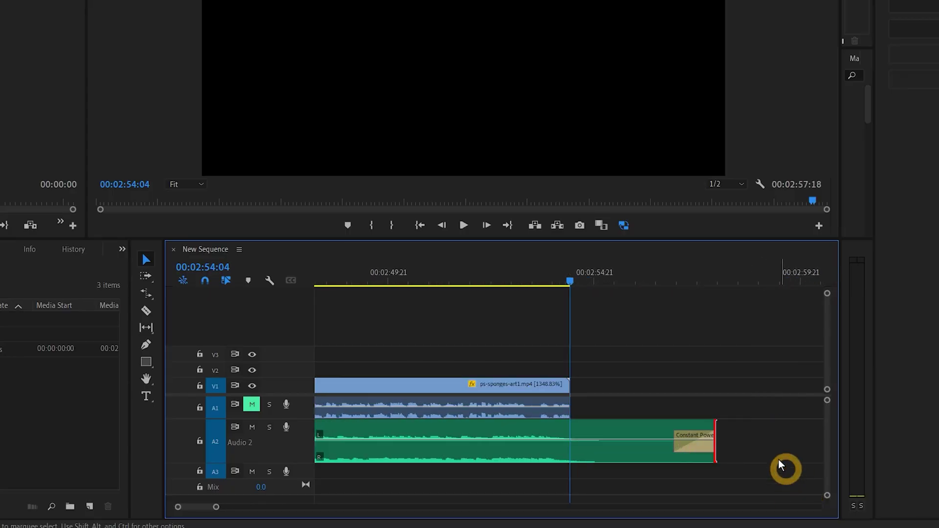
pyautogui.press('h')
pyautogui.moveTo(775, 447); pyautogui.dragTo(617, 449)
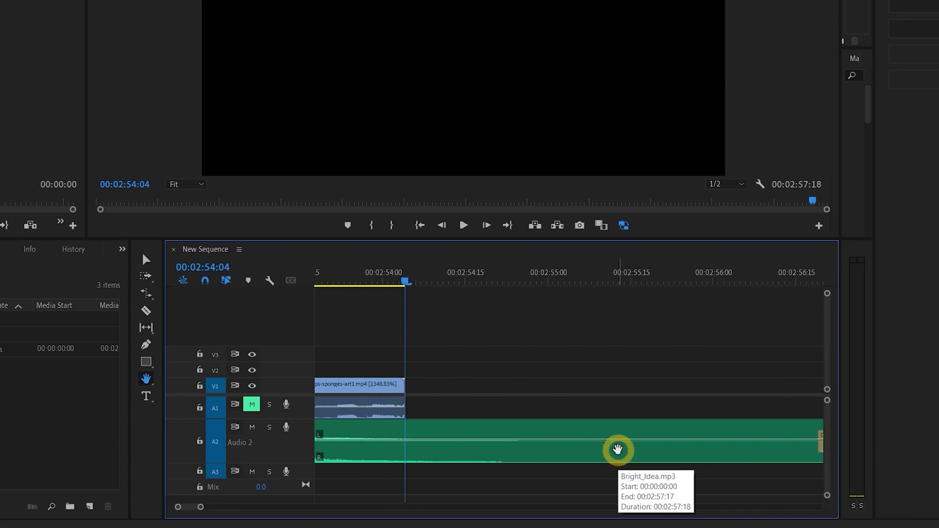
pyautogui.press('-')
pyautogui.press('-')
pyautogui.press('v')
pyautogui.moveTo(672, 423); pyautogui.dragTo(562, 450)
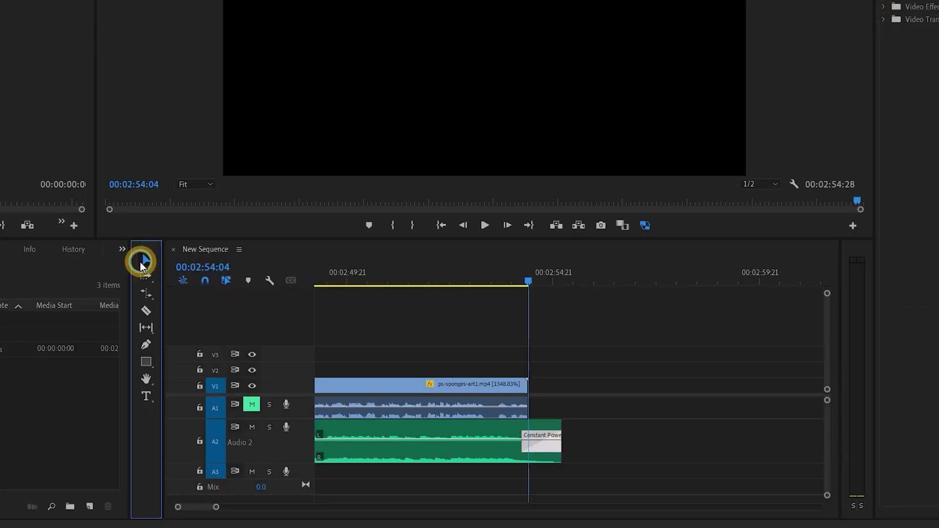
# Step: Lengthen the Constant Power fade and edit its 00:00:01:10 transition duration
pyautogui.moveTo(523, 448)
pyautogui.mouseDown()
pyautogui.moveTo(426, 457)
pyautogui.moveTo(440, 446)
pyautogui.moveTo(517, 446)
pyautogui.mouseUp()
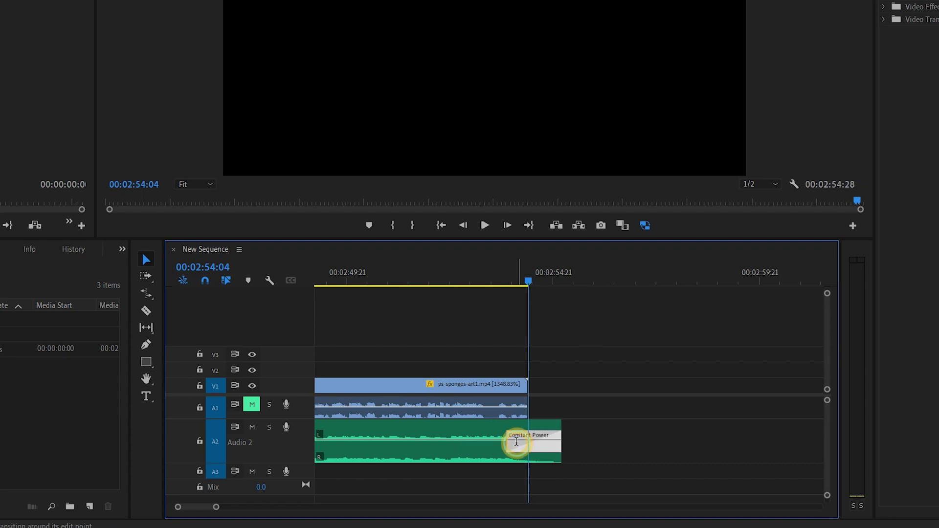
pyautogui.doubleClick(516, 444)
pyautogui.click(449, 165)
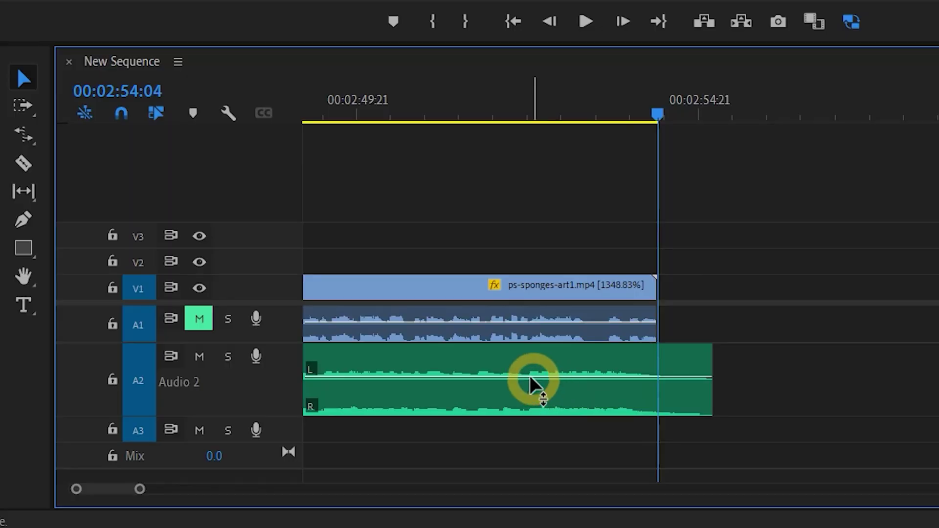
# Step: Keyframe the Bright_Idea music volume down to -32.9 dB at its end, starting the fade slightly earlier
pyautogui.keyDown('ctrl'); pyautogui.click(526, 377); pyautogui.keyUp('ctrl')
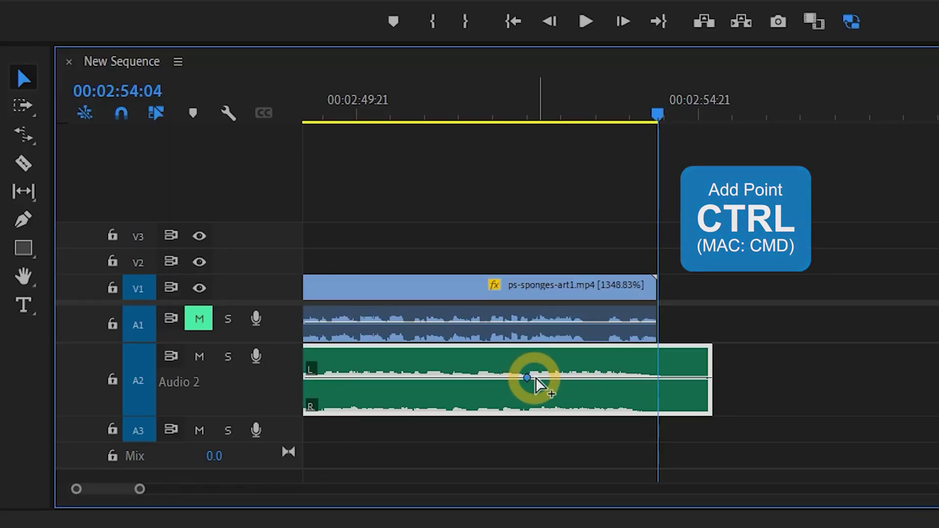
pyautogui.keyDown('ctrl'); pyautogui.click(650, 378); pyautogui.keyUp('ctrl')
pyautogui.moveTo(651, 378); pyautogui.dragTo(715, 428)
pyautogui.moveTo(527, 378); pyautogui.dragTo(721, 394)
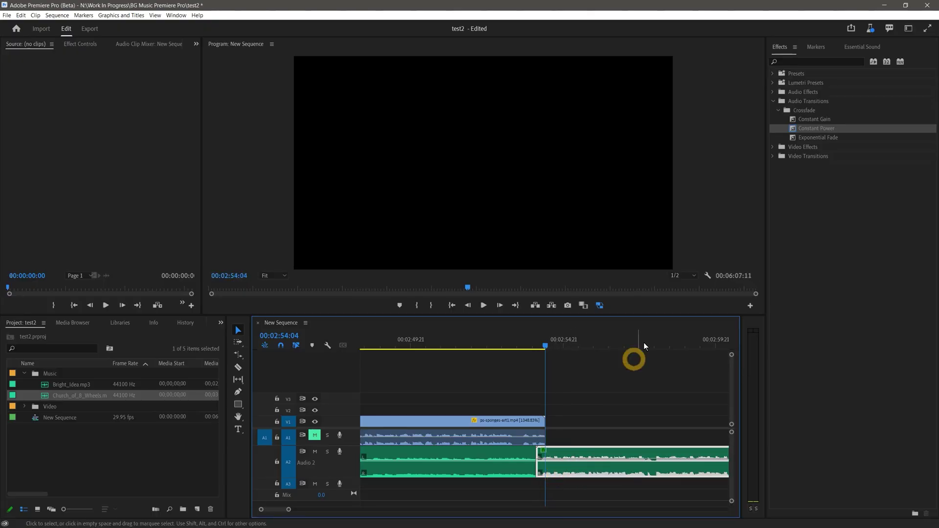
# Step: Move the second music clip to Audio 3, keyframe a -999 dB crossfade, and play it back
pyautogui.moveTo(809, 128); pyautogui.dragTo(552, 464)
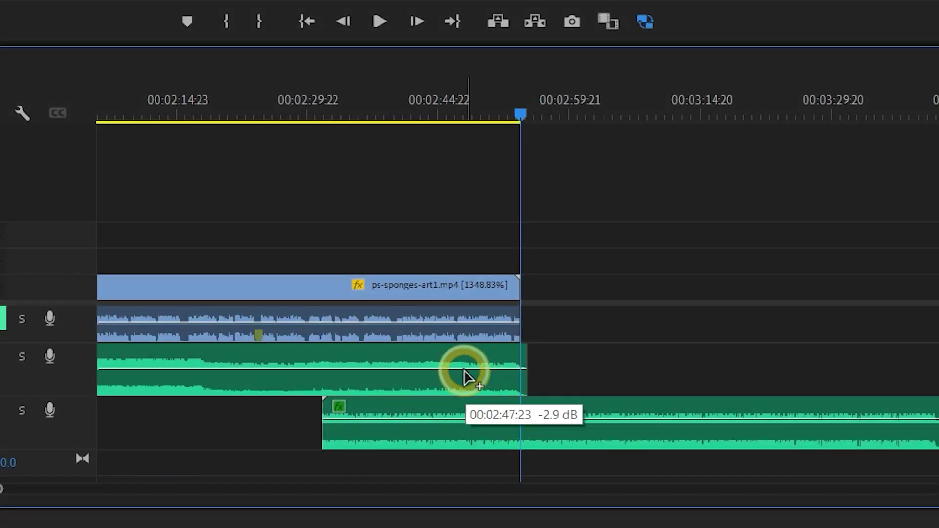
pyautogui.keyDown('ctrl'); pyautogui.click(465, 369); pyautogui.keyUp('ctrl')
pyautogui.moveTo(521, 368); pyautogui.dragTo(523, 387)
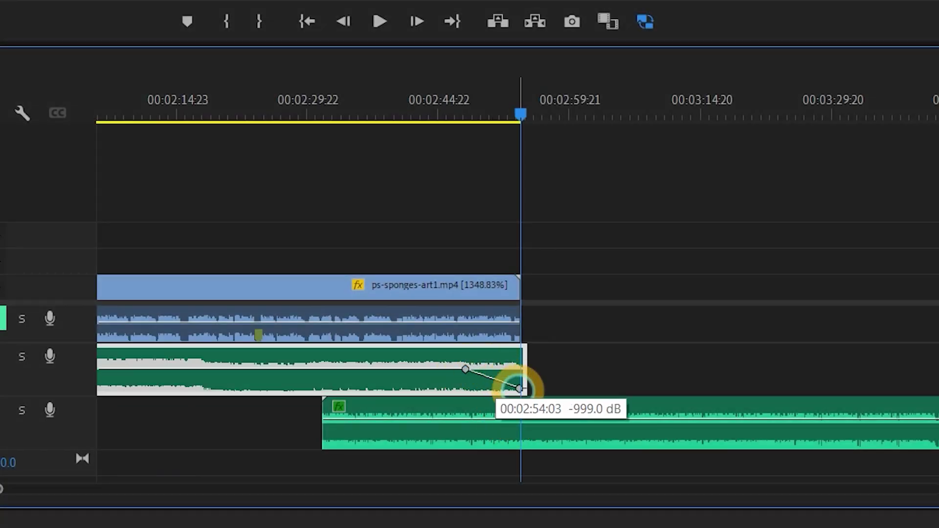
pyautogui.moveTo(469, 419); pyautogui.dragTo(491, 484)
pyautogui.click(469, 117)
pyautogui.press('space')
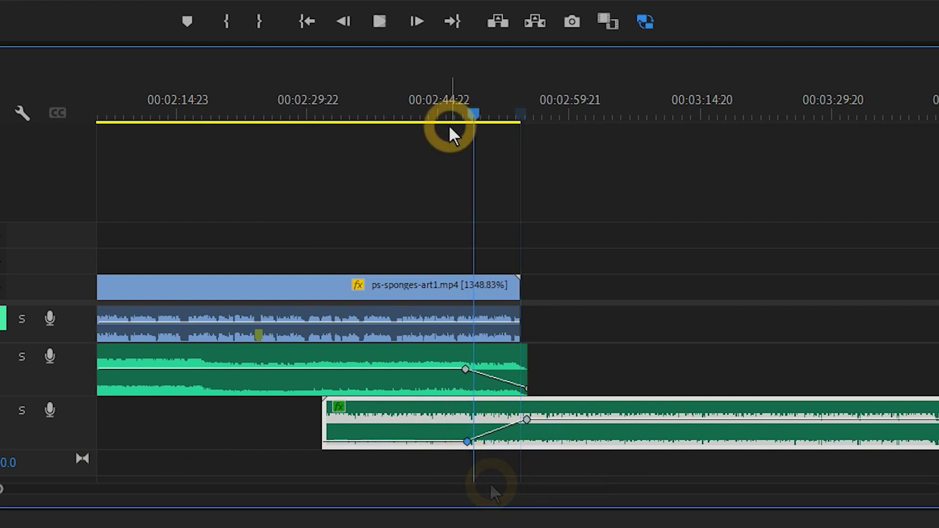